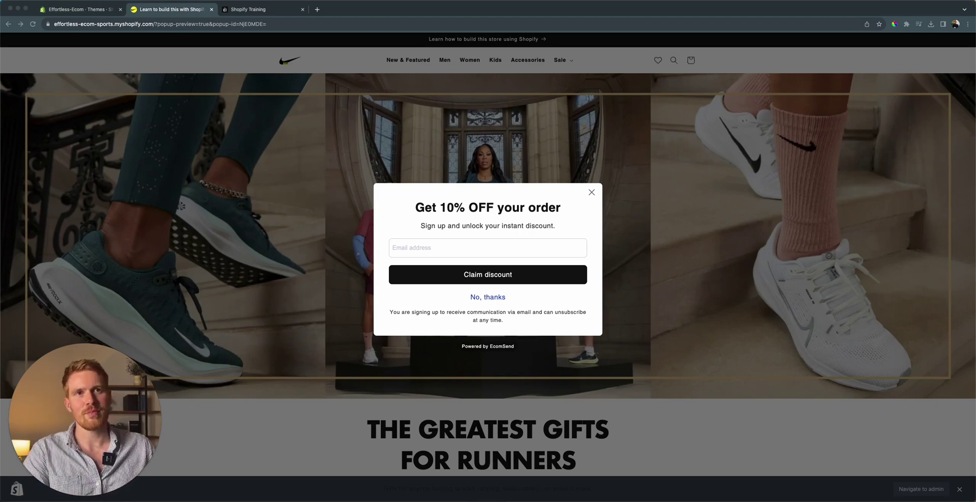
# - Search the App Store for 'ecomsend' and start installing the EcomSend Pop Ups app
pyautogui.click(93, 10)
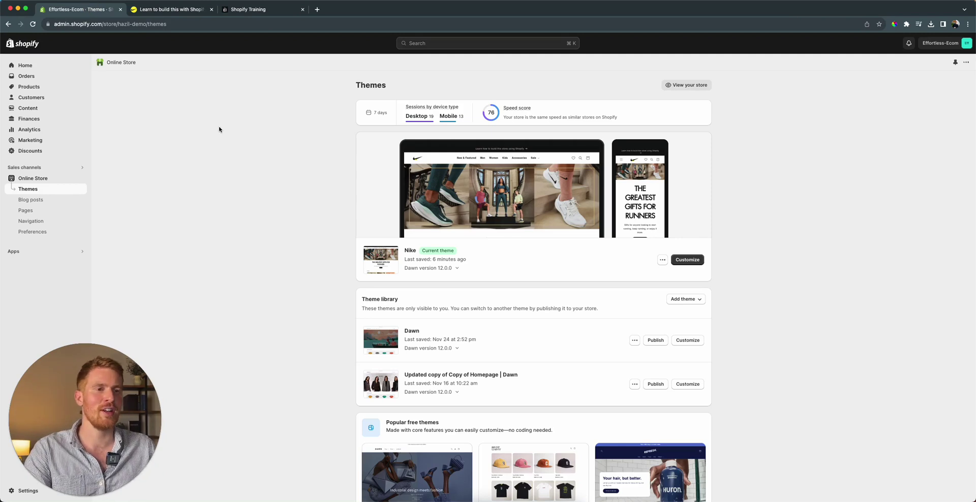
pyautogui.click(14, 251)
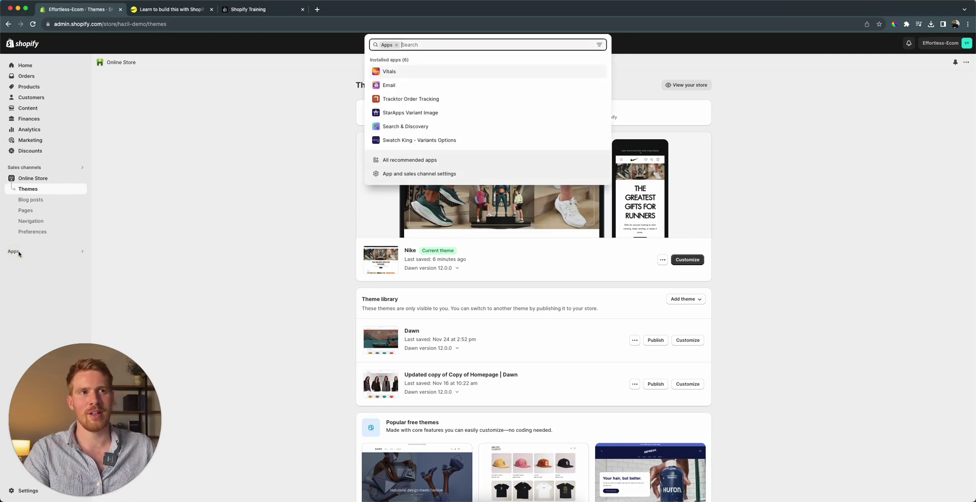
pyautogui.write('ecomsend')
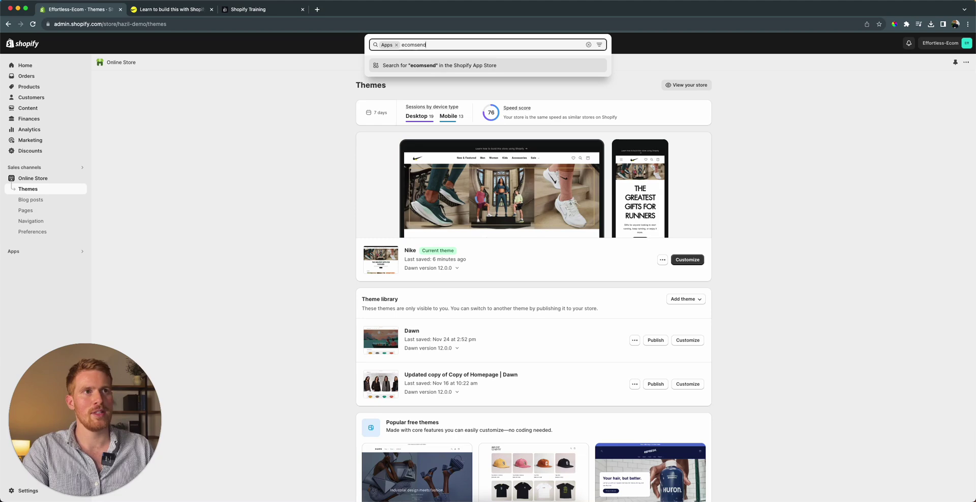
pyautogui.press('Return')
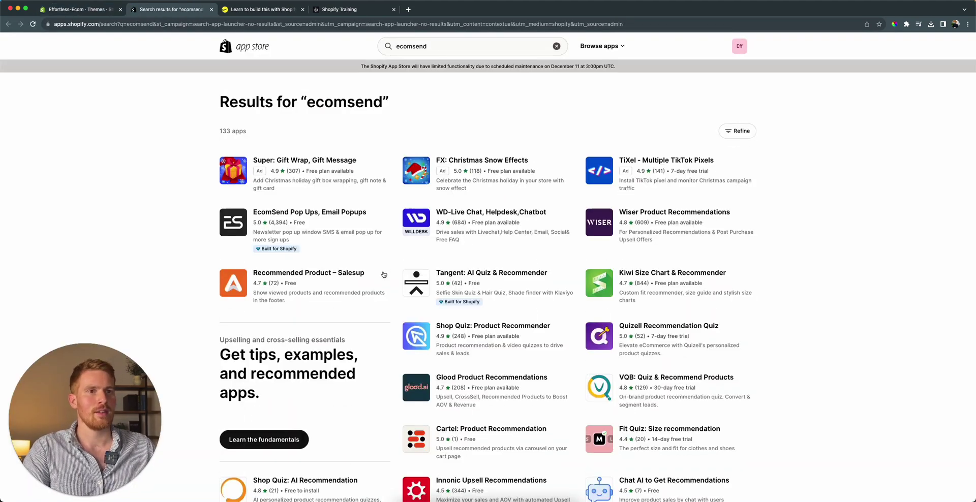
pyautogui.click(438, 46)
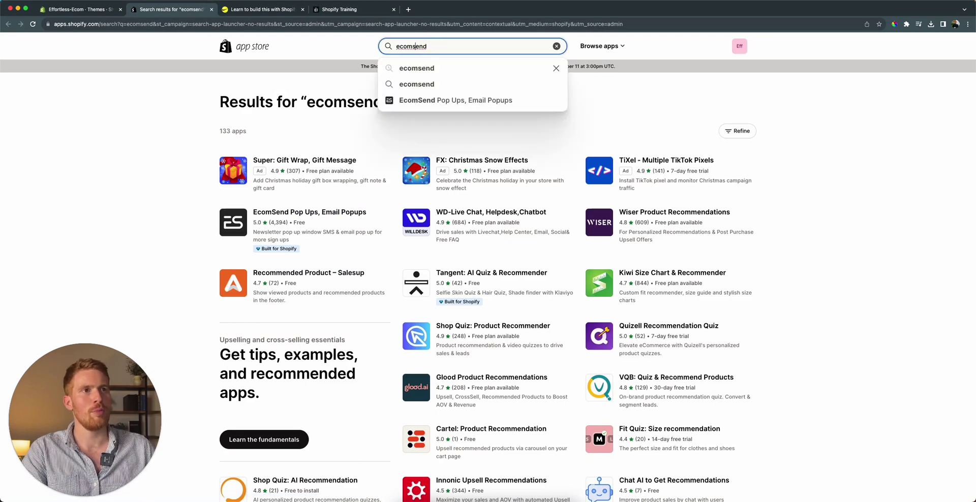
pyautogui.click(298, 213)
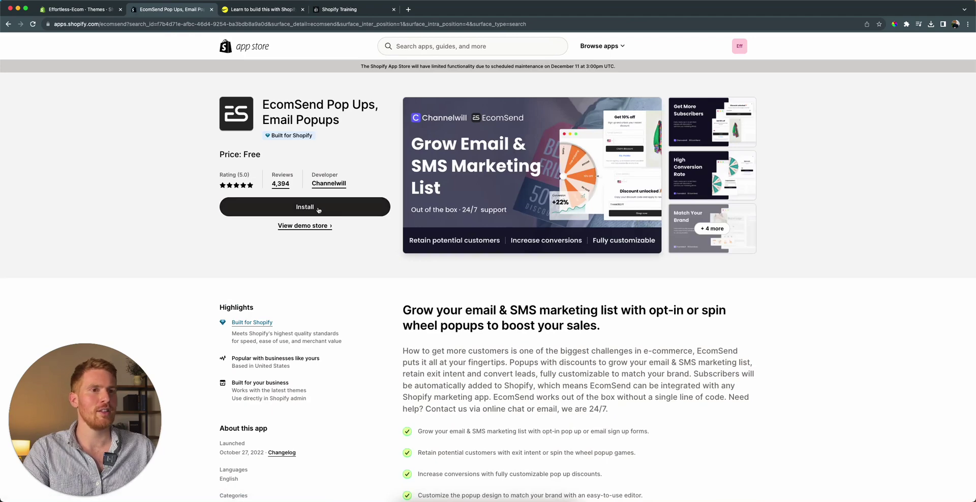
pyautogui.click(318, 210)
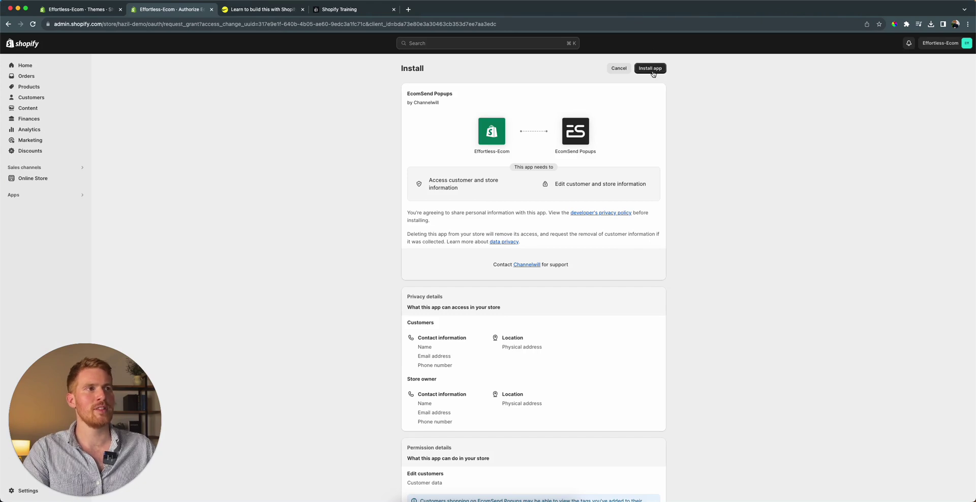
# - Approve the requested permissions so EcomSend Popups installs on the store
pyautogui.click(654, 70)
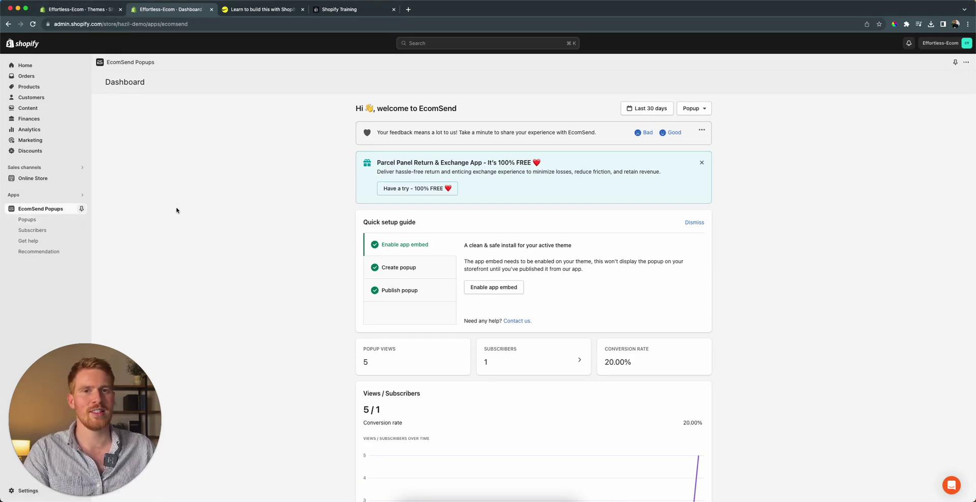
# - Confirm the EcomSend Popup app embed is on in the Nike theme, then leave the editor
pyautogui.click(39, 182)
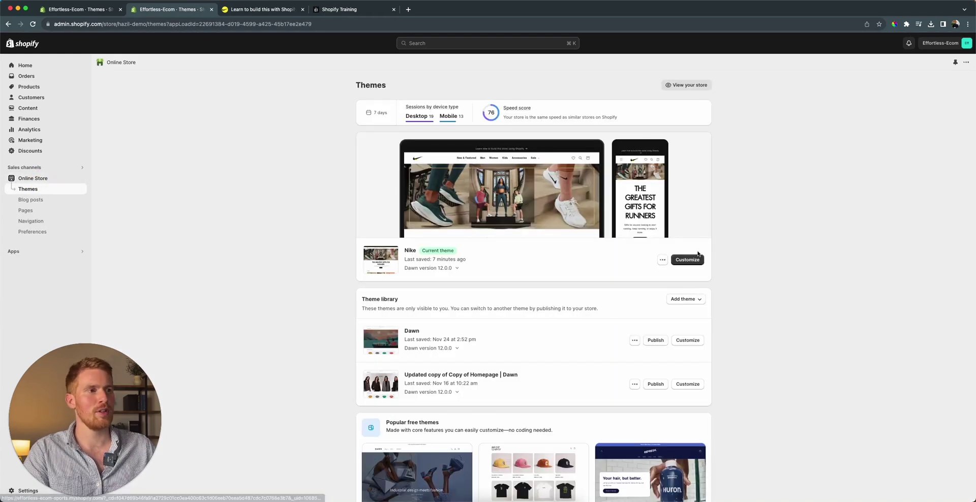
pyautogui.click(689, 260)
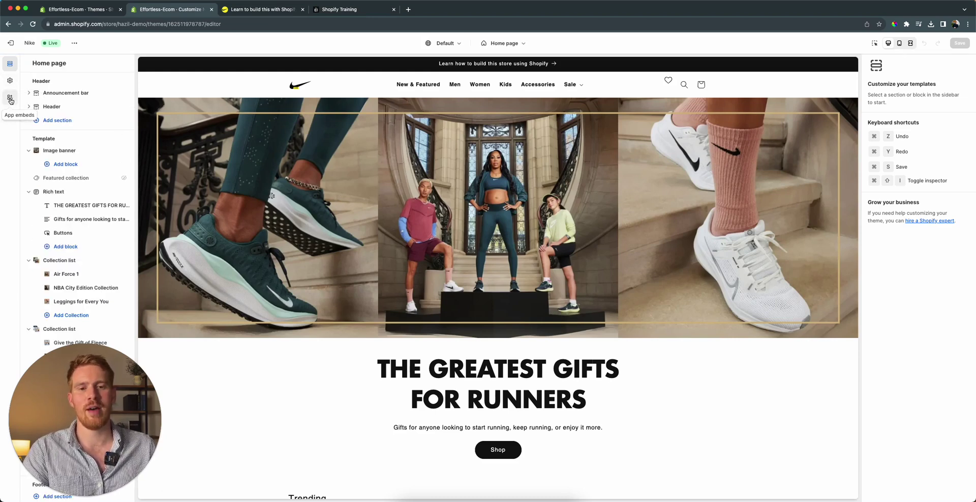
pyautogui.click(10, 99)
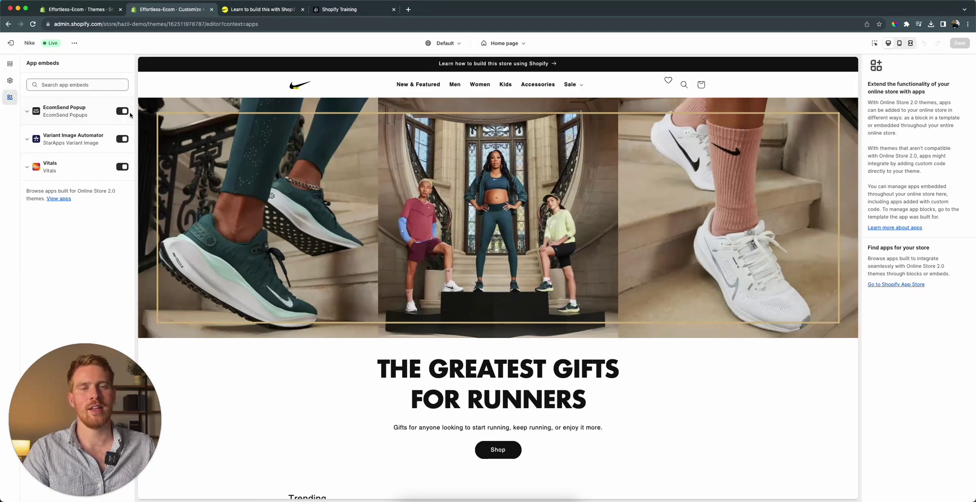
pyautogui.click(6, 47)
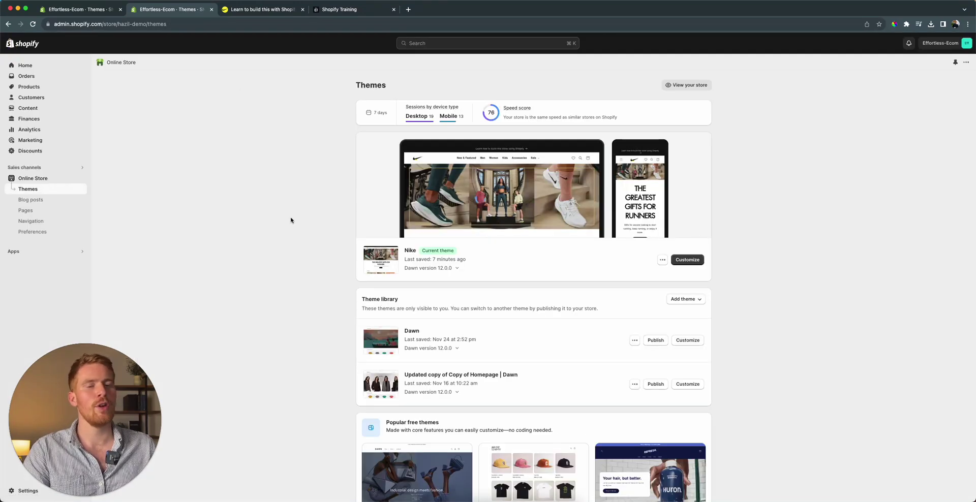
# - Delete the existing Opt-in popup from the EcomSend Popups list
pyautogui.click(20, 252)
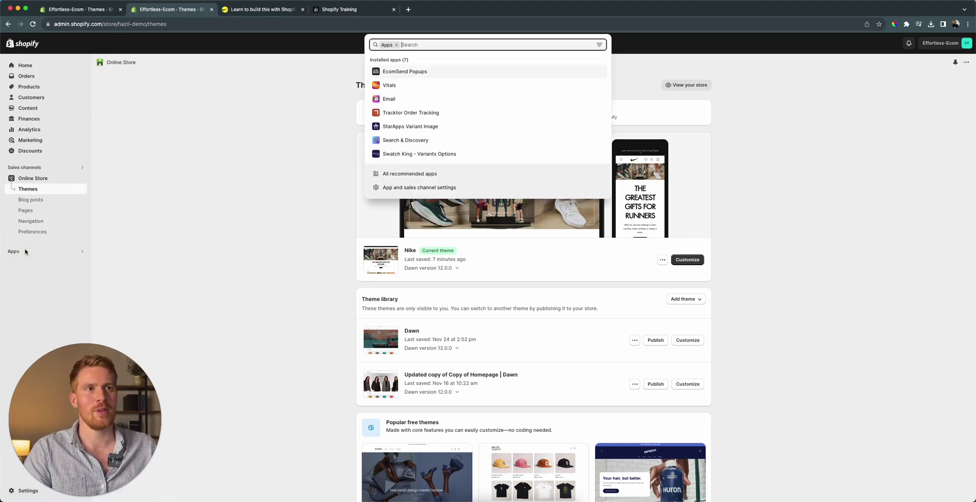
pyautogui.click(404, 72)
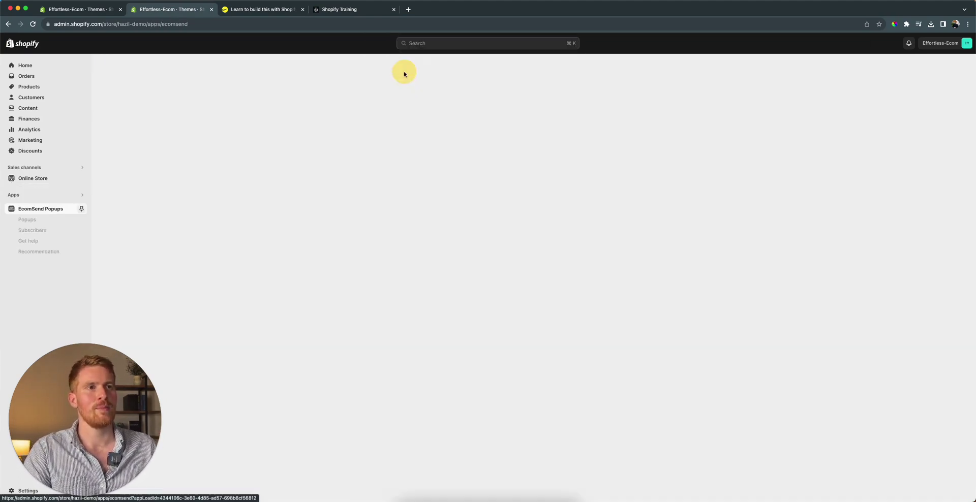
pyautogui.click(31, 219)
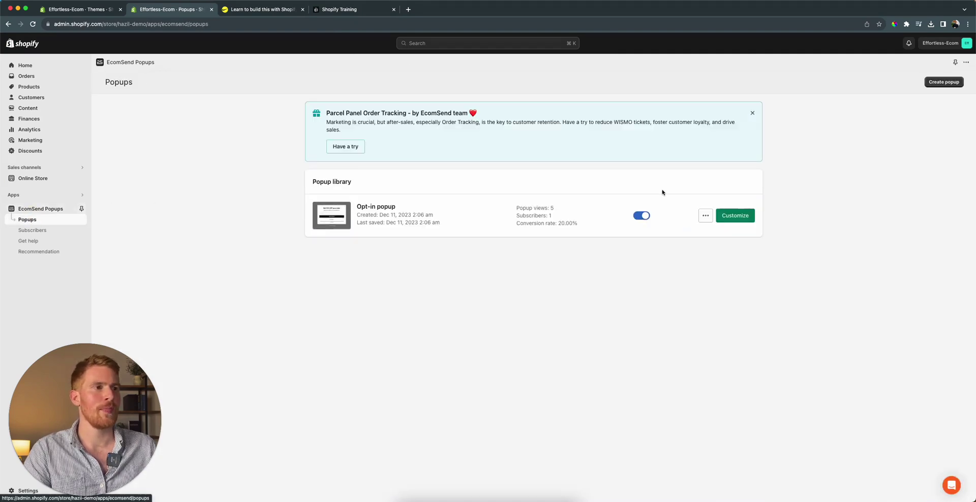
pyautogui.click(705, 216)
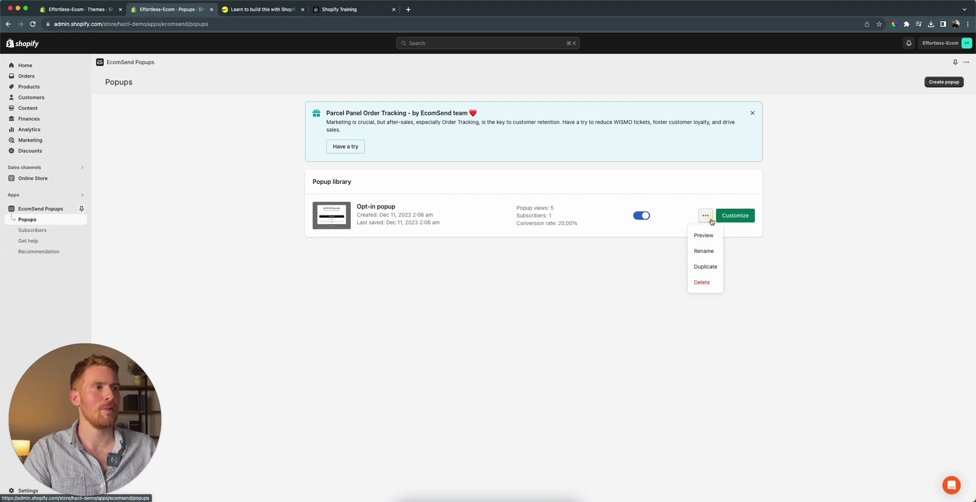
pyautogui.click(705, 280)
pyautogui.click(631, 323)
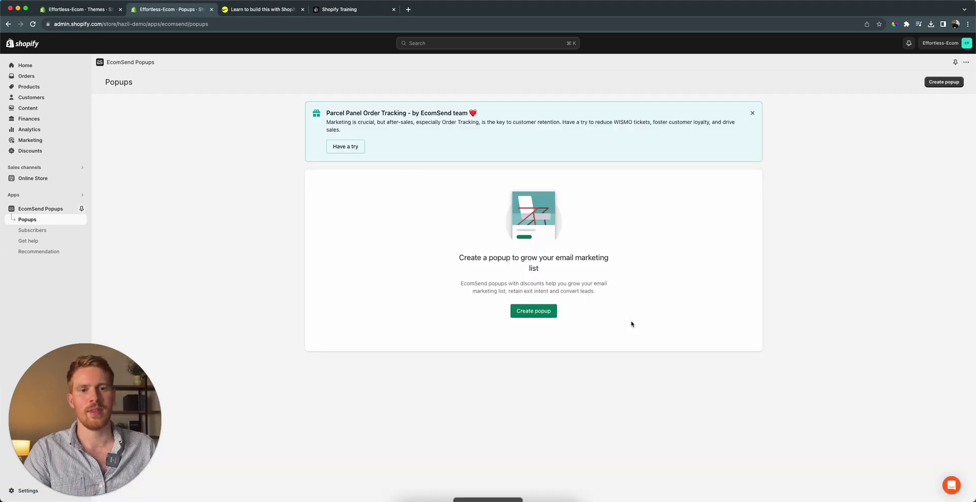
# - Create a new popup from the Opt-in 'Get 10% OFF your order' template
pyautogui.click(530, 312)
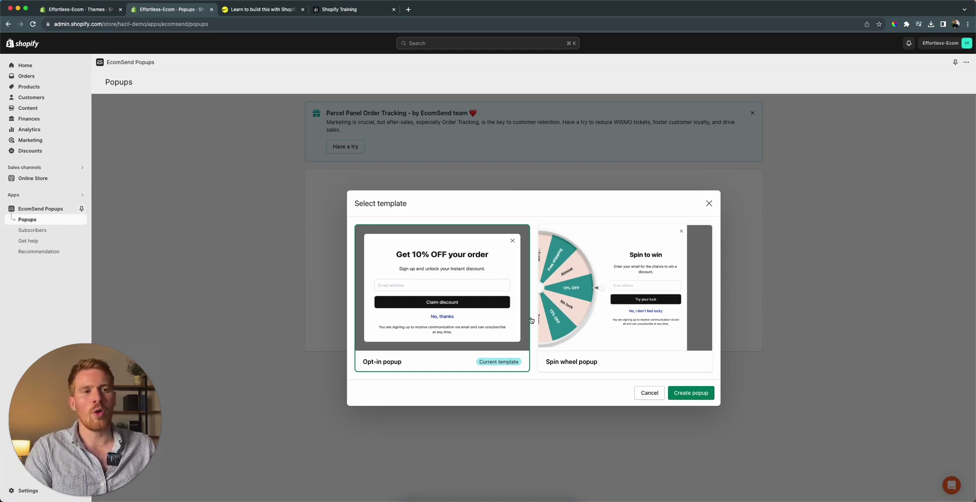
pyautogui.click(691, 389)
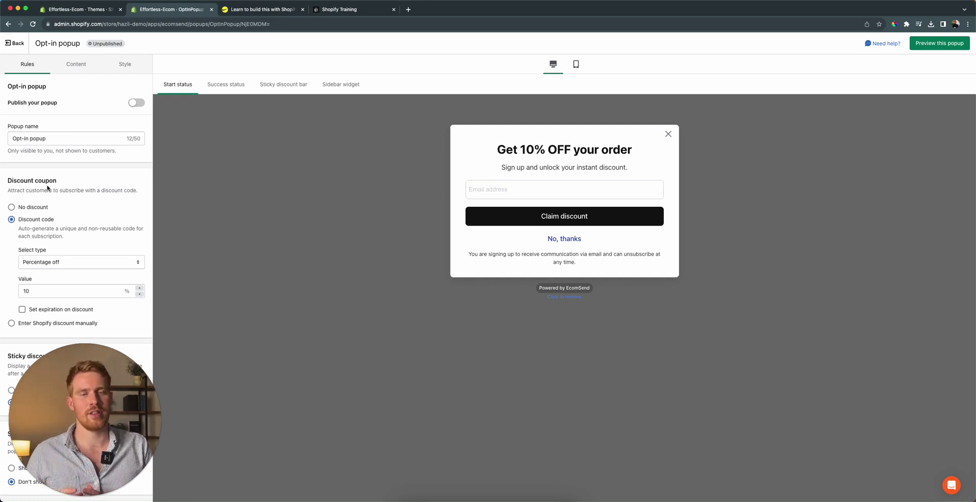
# - Set the discount coupon to Percentage off, value 10, with a unique auto-generated code per subscriber
pyautogui.scroll(-1, 48, 189)
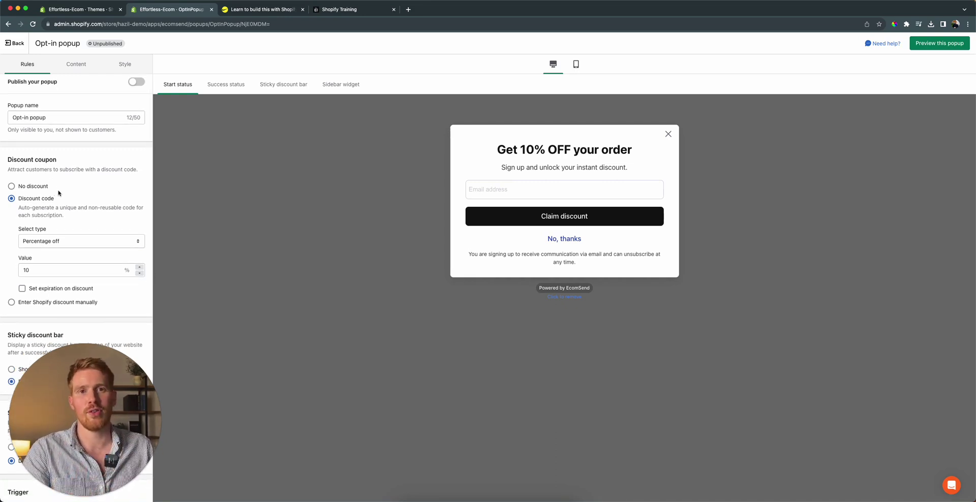
pyautogui.scroll(-1, 63, 196)
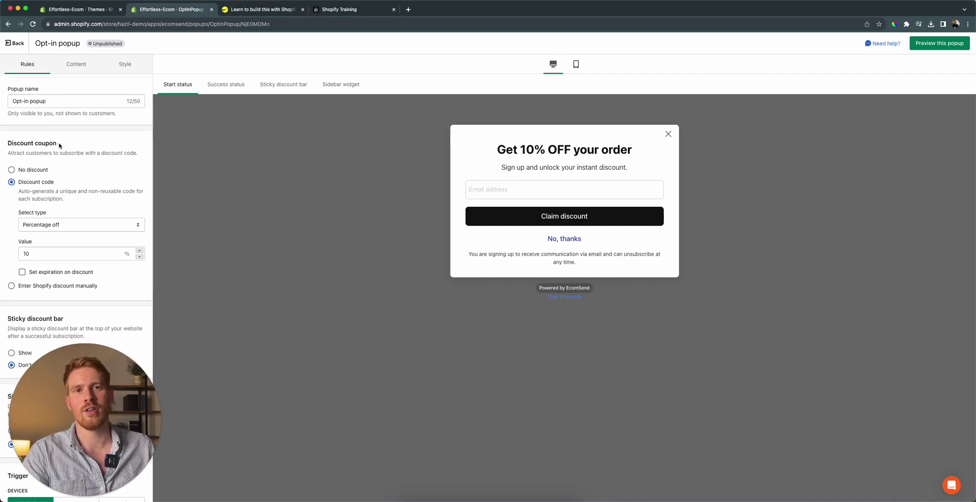
pyautogui.click(22, 63)
pyautogui.scroll(-2, 29, 192)
pyautogui.click(51, 190)
pyautogui.click(46, 161)
pyautogui.scroll(-1, 22, 151)
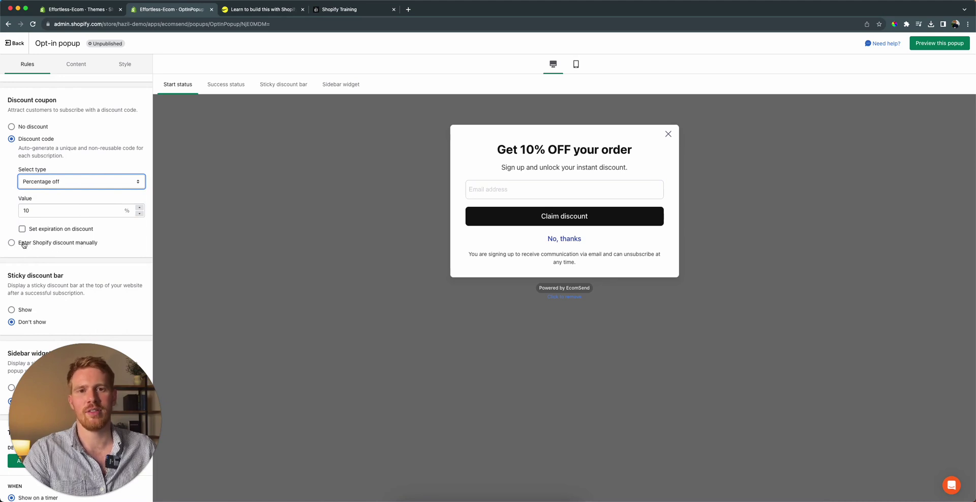
pyautogui.click(11, 243)
pyautogui.click(47, 162)
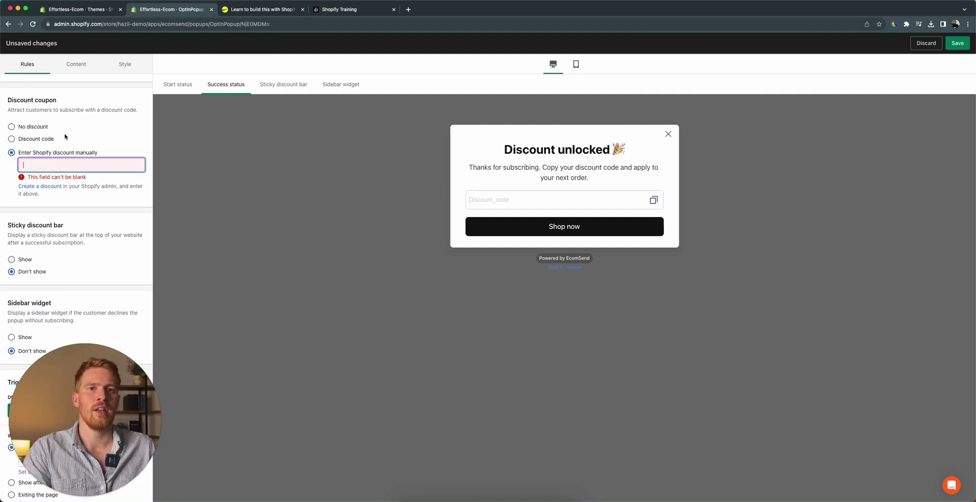
pyautogui.click(12, 138)
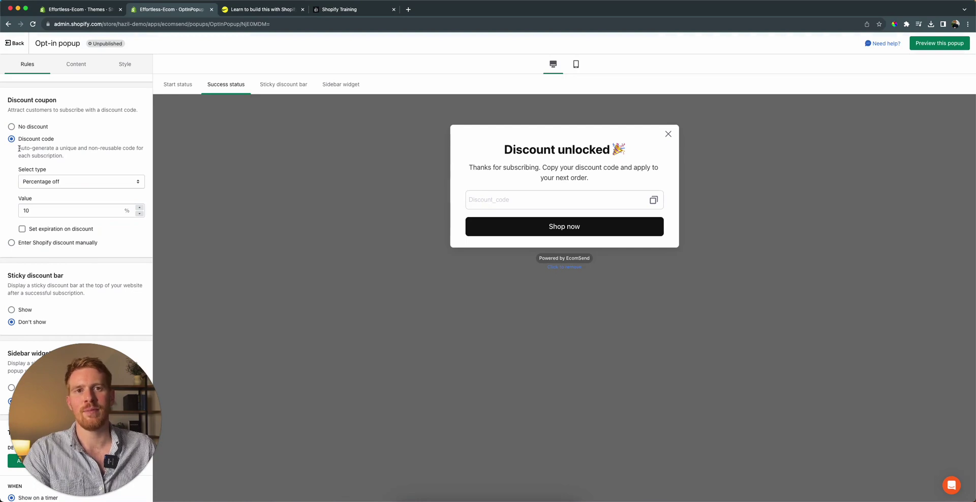
pyautogui.moveTo(18, 149); pyautogui.dragTo(93, 153)
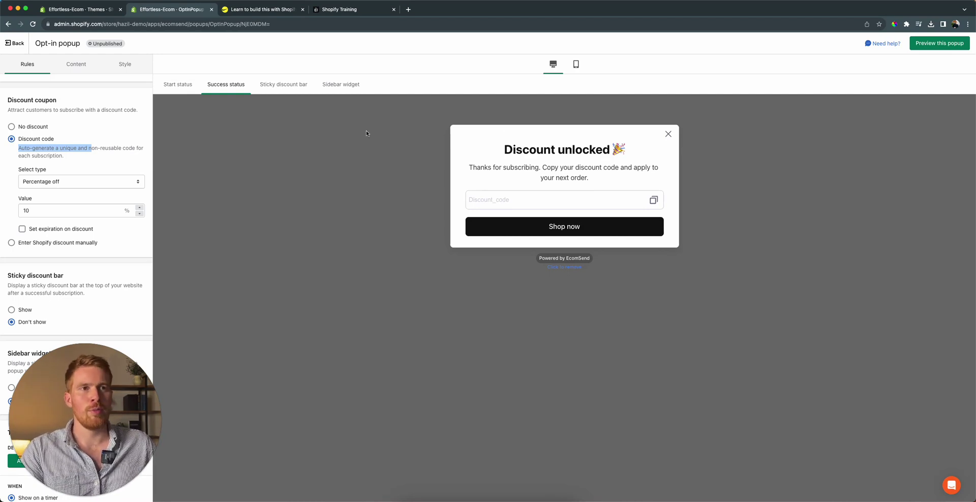
# - Review the popup's Start and Success states and its Content text
pyautogui.click(176, 84)
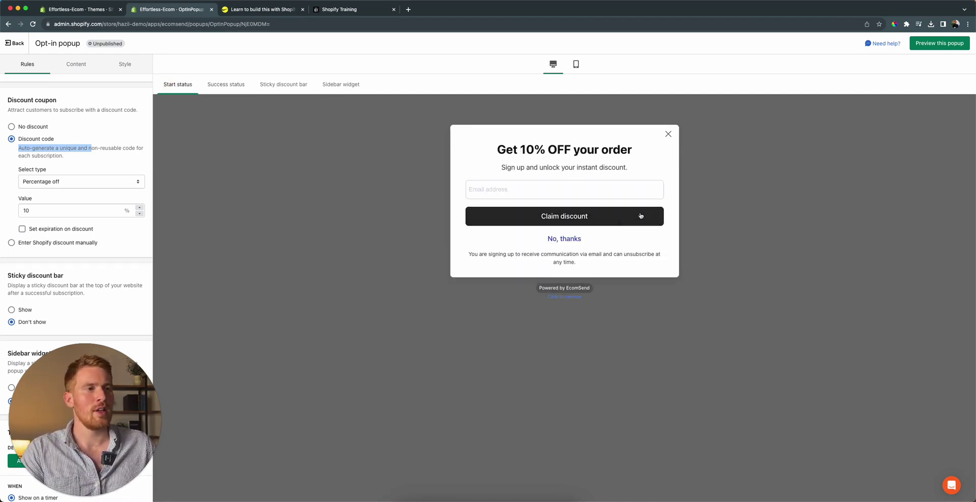
pyautogui.click(227, 85)
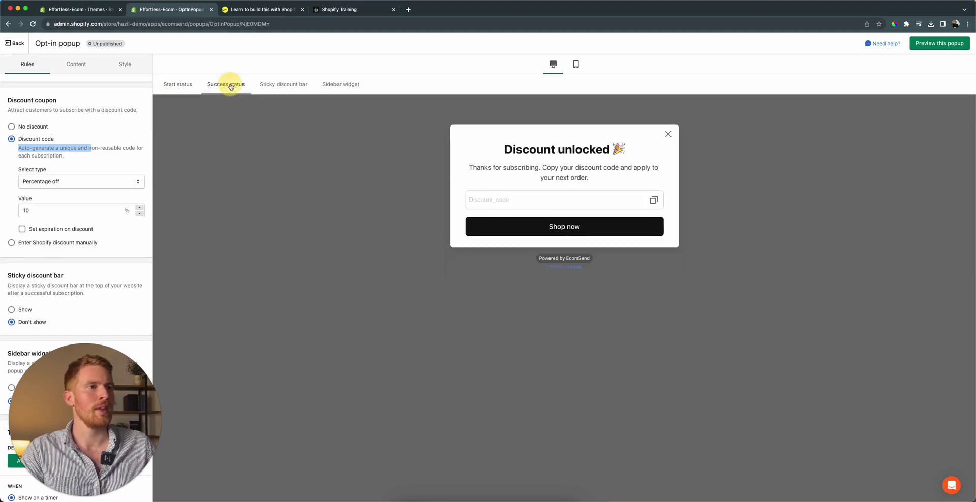
pyautogui.click(86, 69)
pyautogui.scroll(-2, 87, 114)
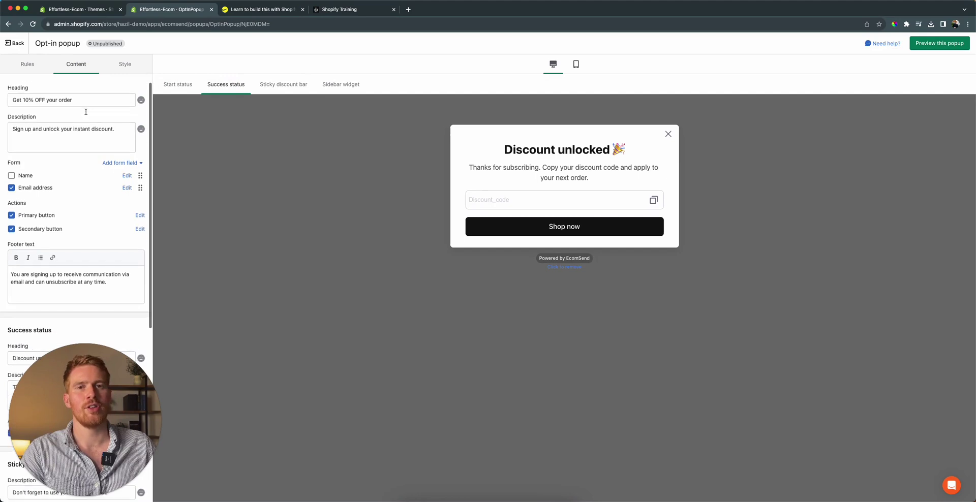
pyautogui.scroll(-3, 105, 124)
pyautogui.scroll(3, 107, 124)
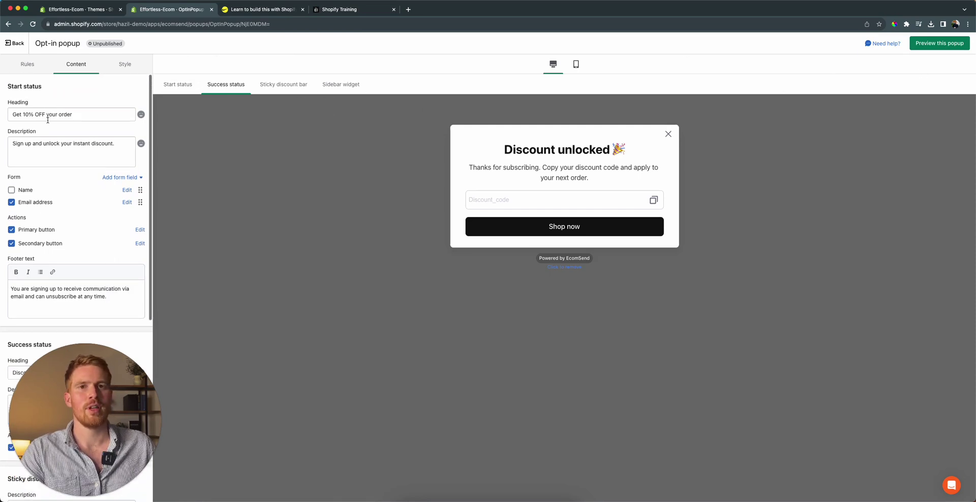
pyautogui.click(28, 64)
# - Switch on Publish your popup, dismiss the feedback prompt, and preview it on the storefront
pyautogui.scroll(3, 77, 130)
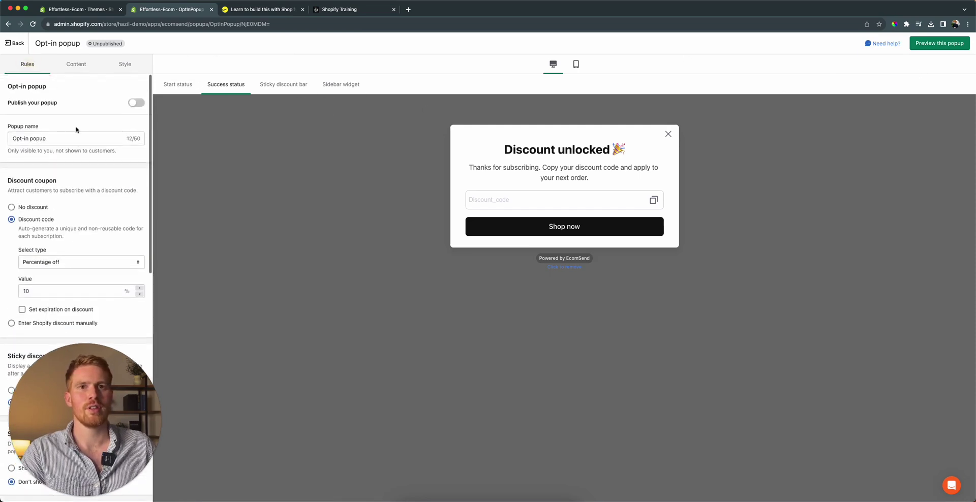
pyautogui.scroll(-4, 78, 138)
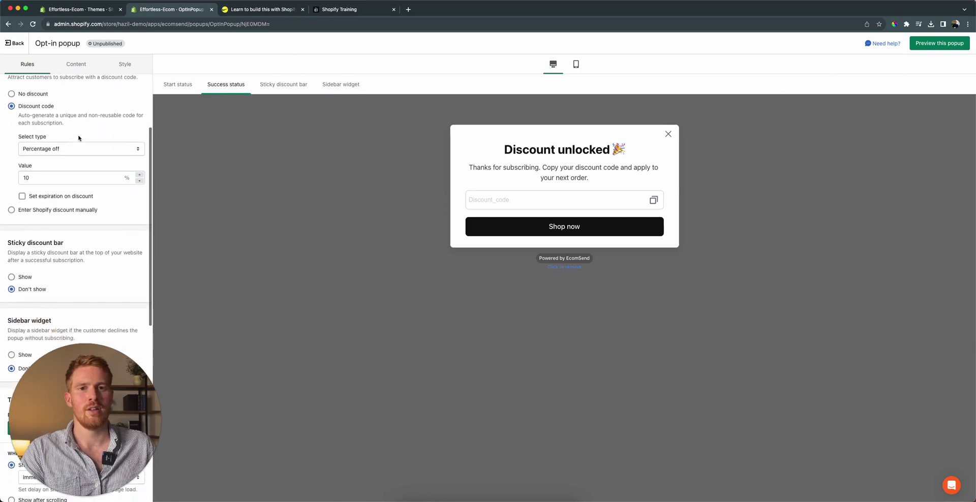
pyautogui.scroll(-3, 78, 138)
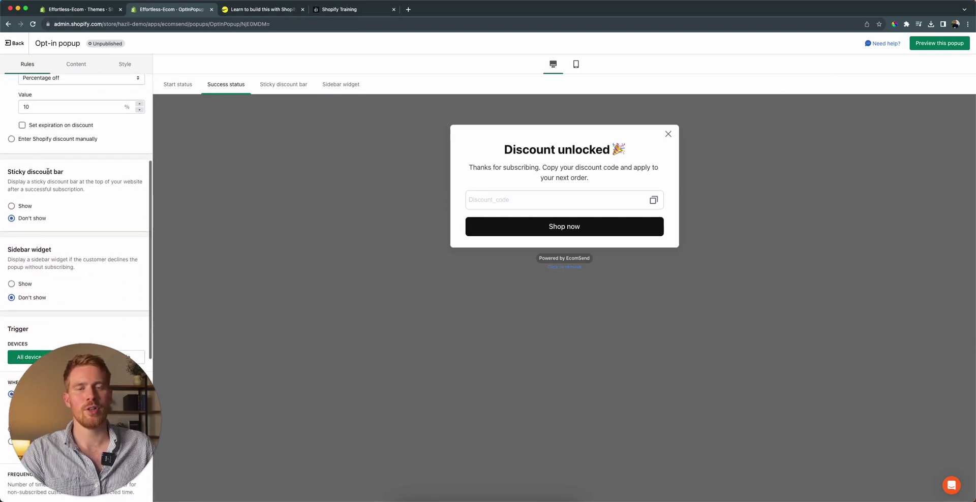
pyautogui.scroll(-3, 41, 169)
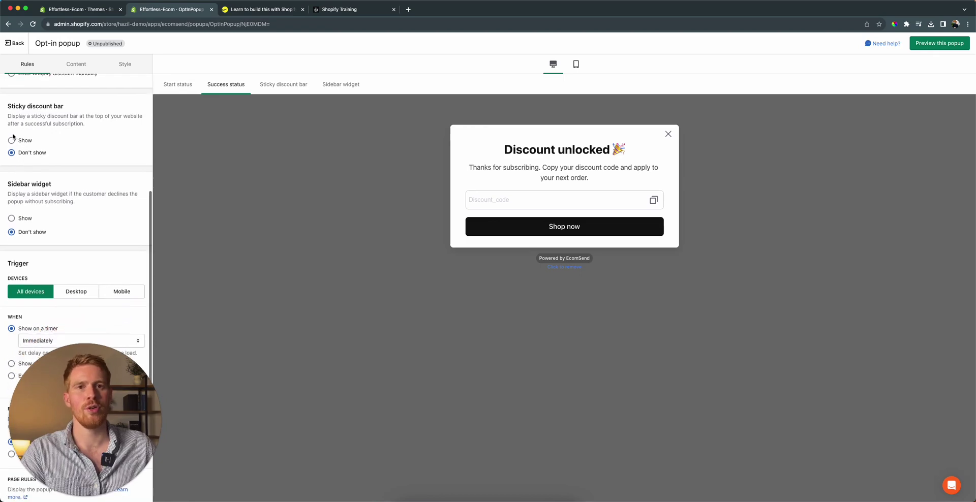
pyautogui.scroll(-3, 41, 158)
pyautogui.scroll(6, 65, 175)
pyautogui.scroll(5, 66, 178)
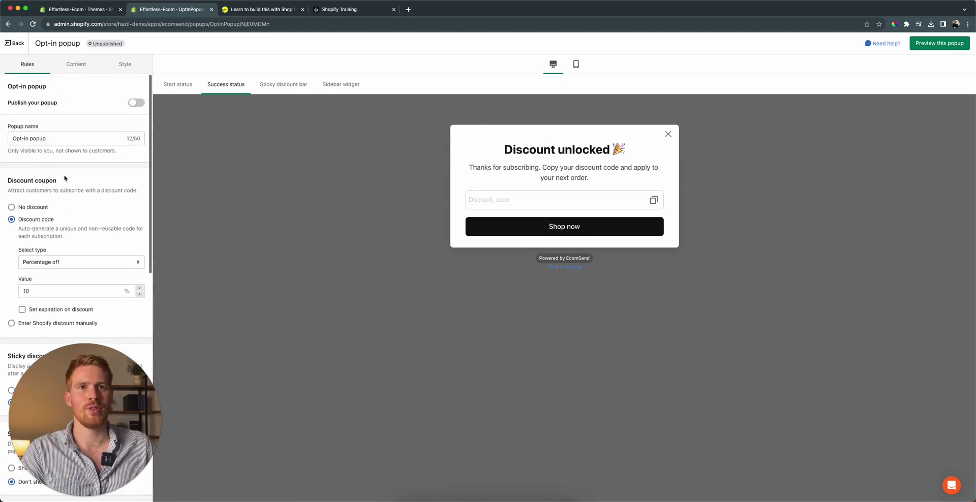
pyautogui.click(136, 103)
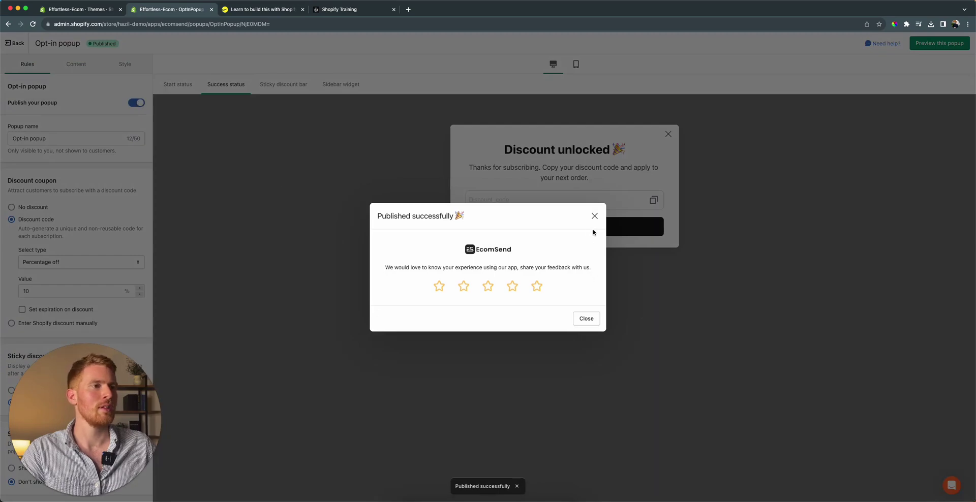
pyautogui.click(595, 216)
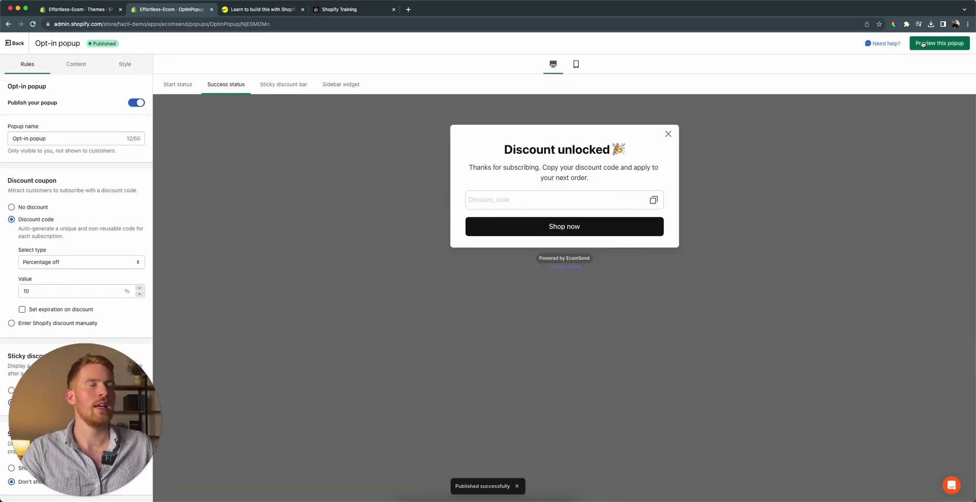
pyautogui.click(939, 46)
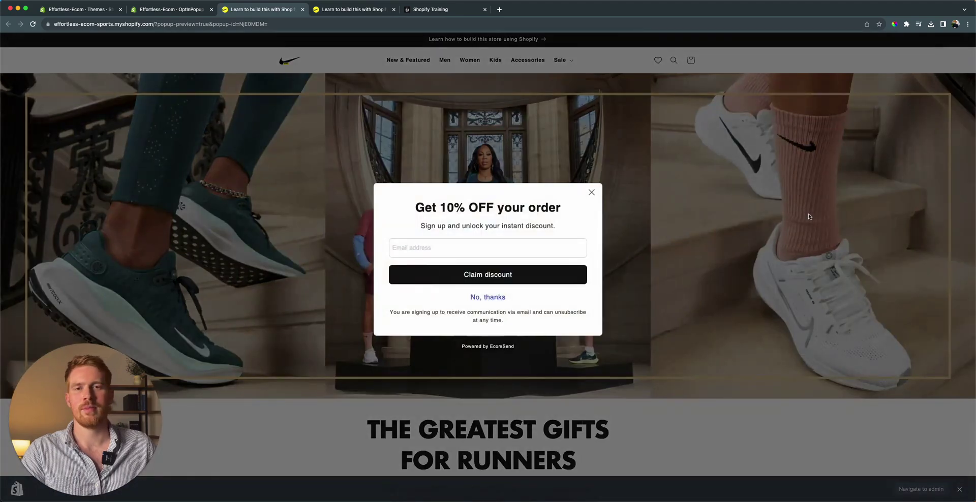
# - Sign up with a test email address, copy the unlocked discount code, and close via Shop now
pyautogui.click(549, 248)
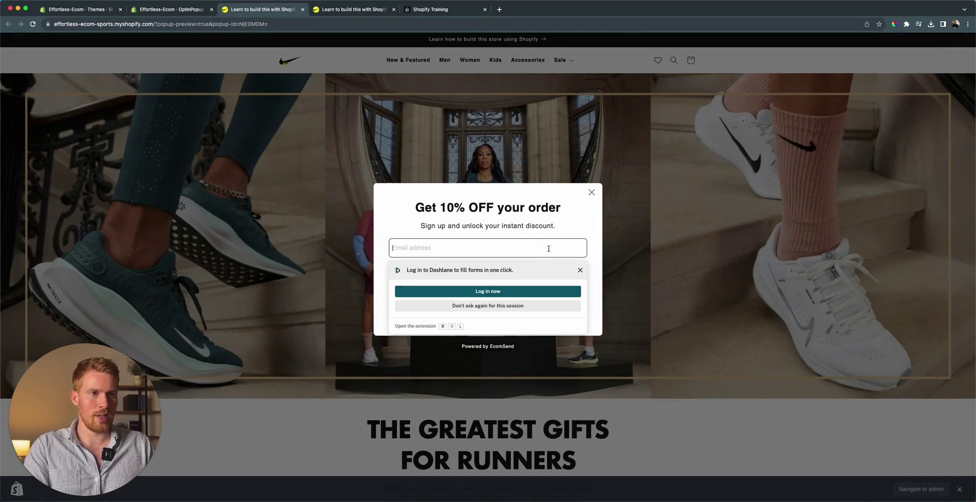
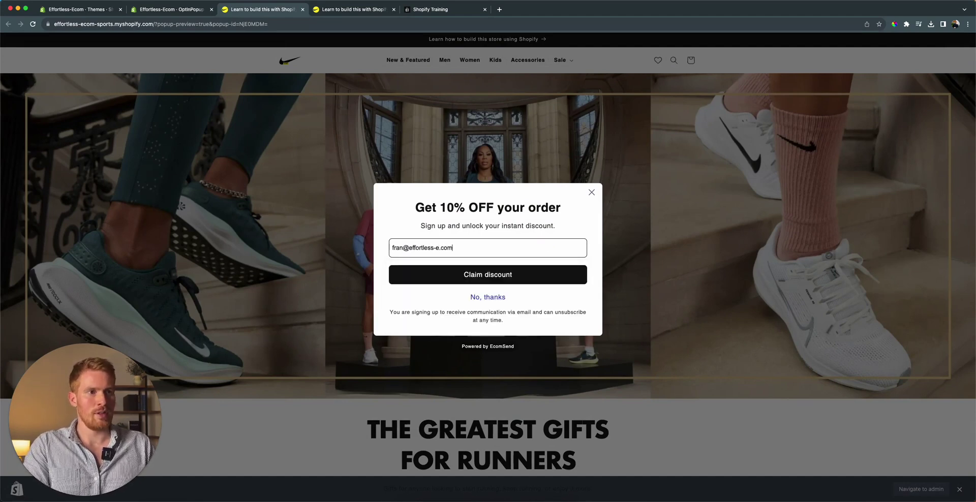
pyautogui.click(499, 275)
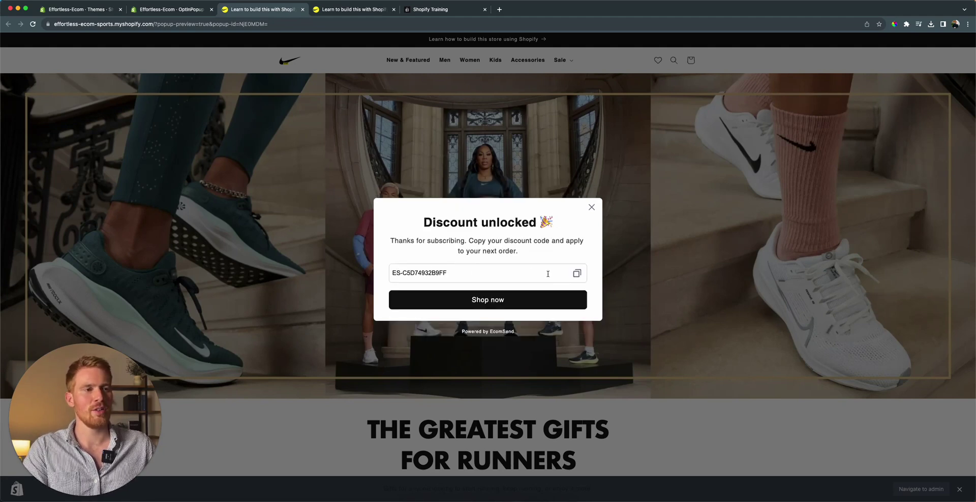
pyautogui.click(577, 276)
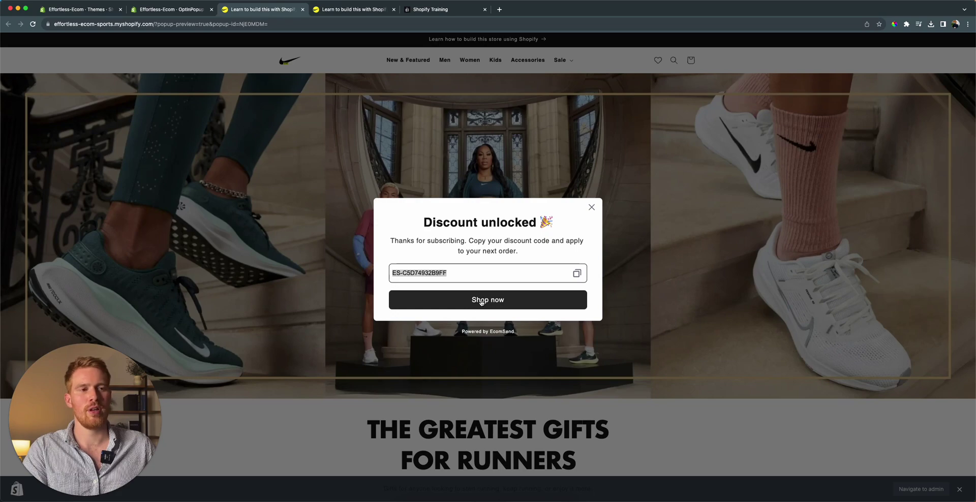
pyautogui.click(481, 301)
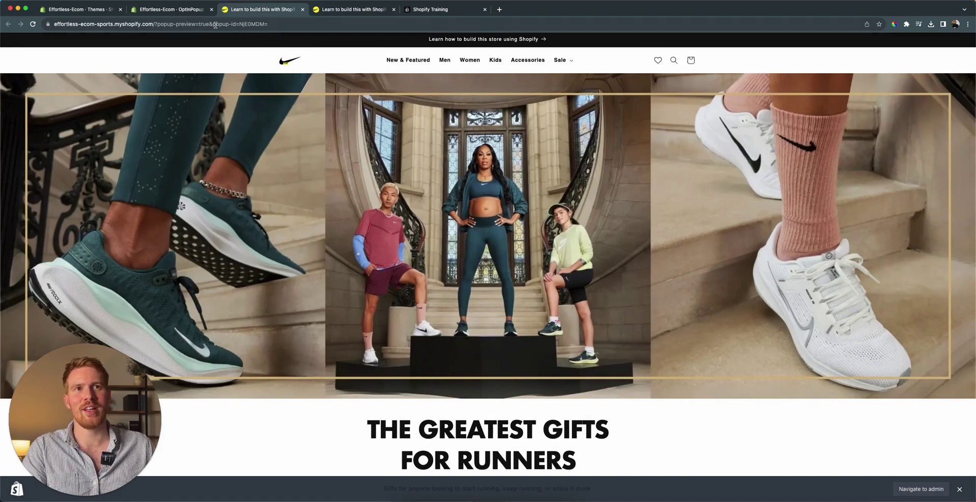
# - Return to the Shopify admin tab and open the Customers list
pyautogui.click(182, 12)
pyautogui.click(98, 9)
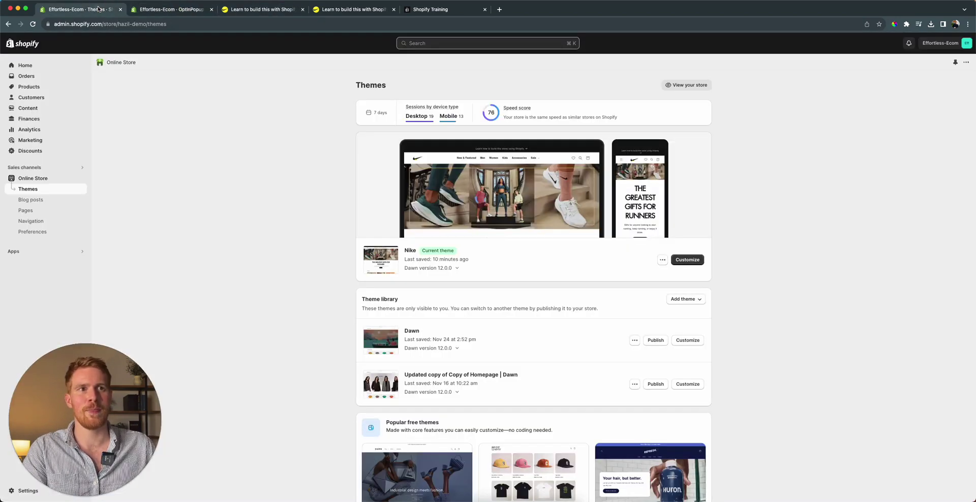
pyautogui.click(38, 98)
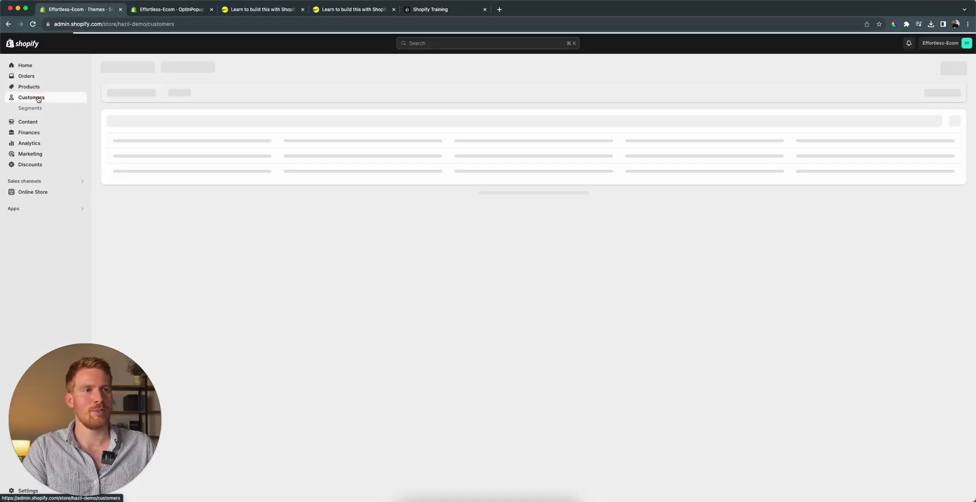